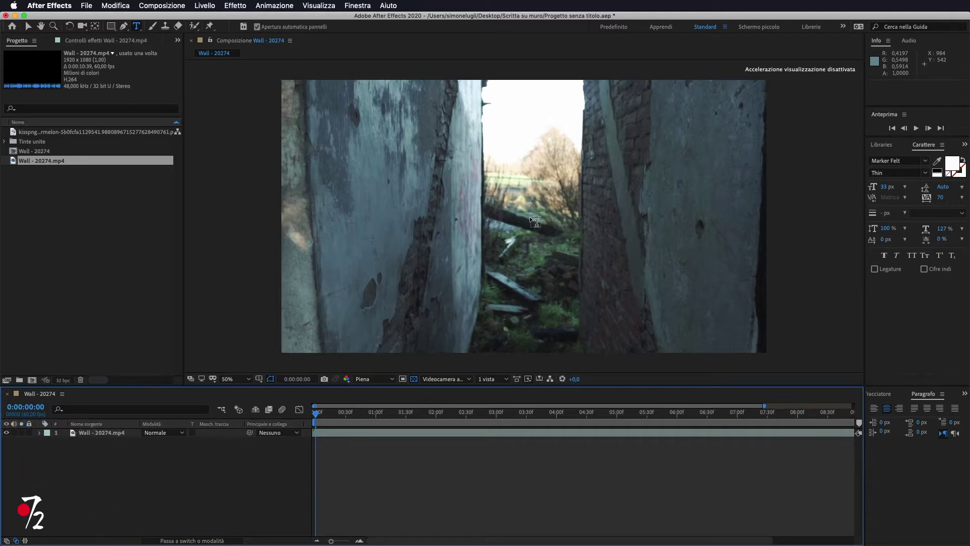
Select the Wall - 20274.mp4 footage layer, scrub through it, and show the Tracker panel
{"action": "key", "text": "v"}
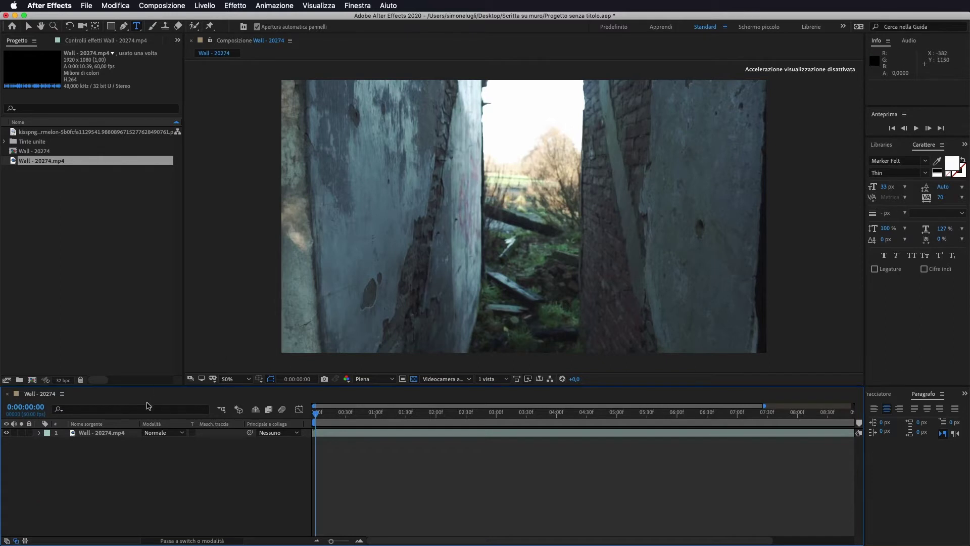
{"action": "left_click", "coordinate": [387, 299]}
{"action": "left_click_drag", "start_coordinate": [314, 412], "coordinate": [281, 414]}
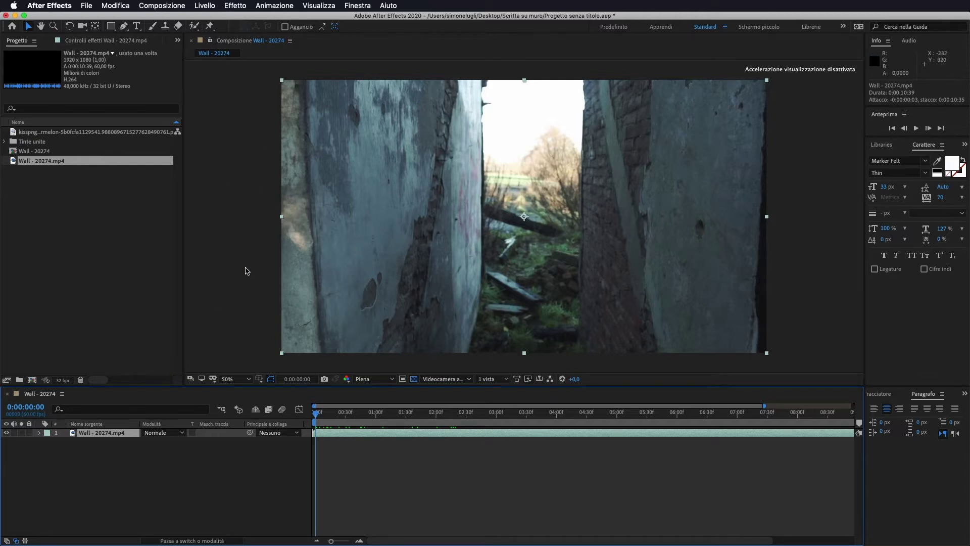
{"action": "left_click", "coordinate": [879, 395]}
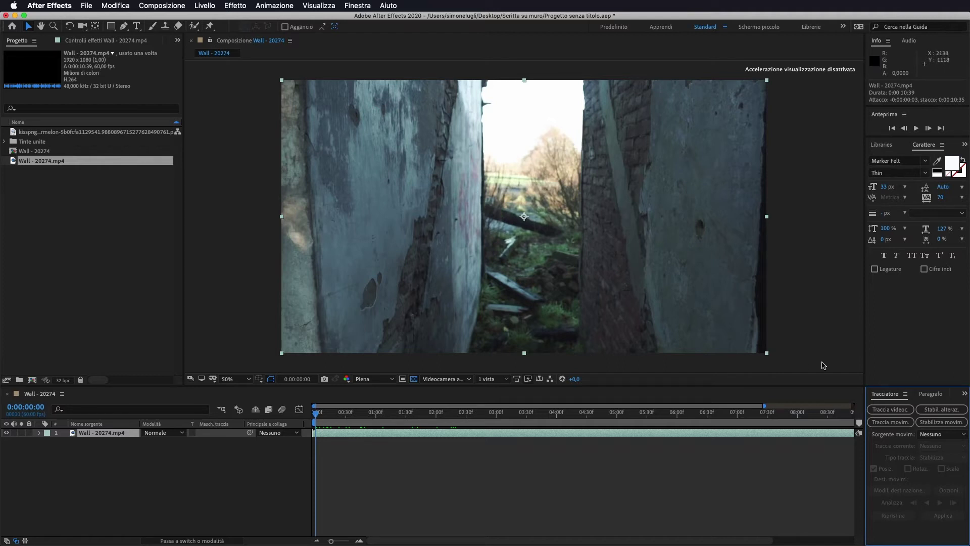
{"action": "left_click", "coordinate": [96, 434]}
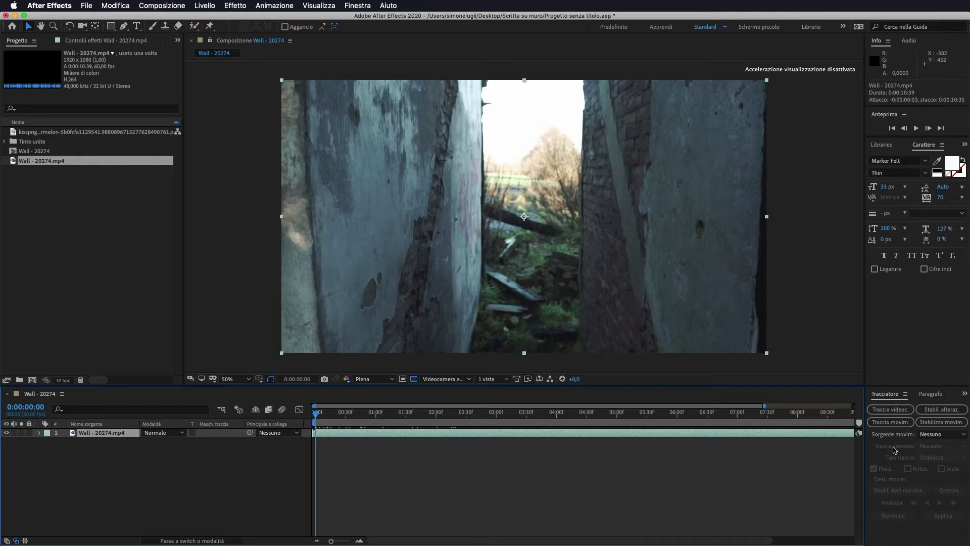
{"action": "left_click", "coordinate": [358, 6]}
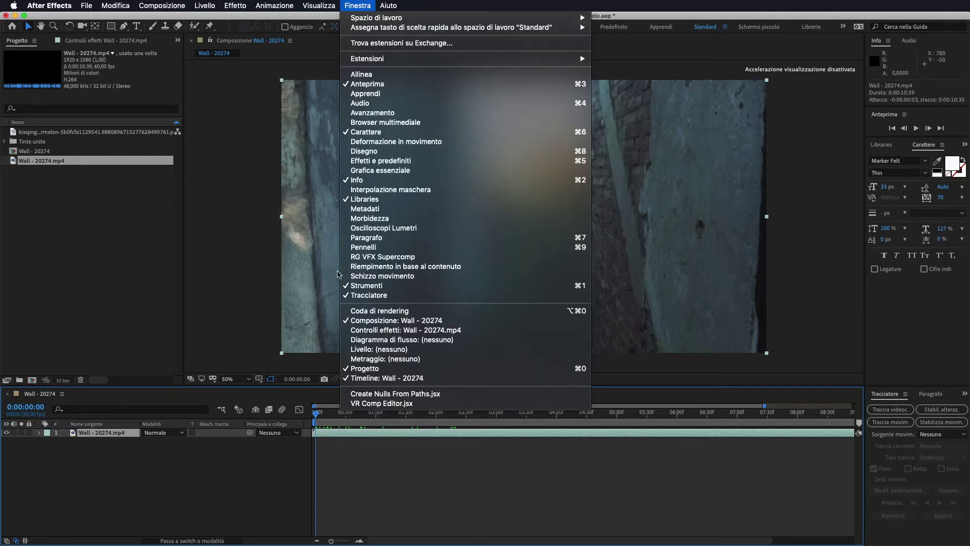
{"action": "left_click", "coordinate": [821, 512]}
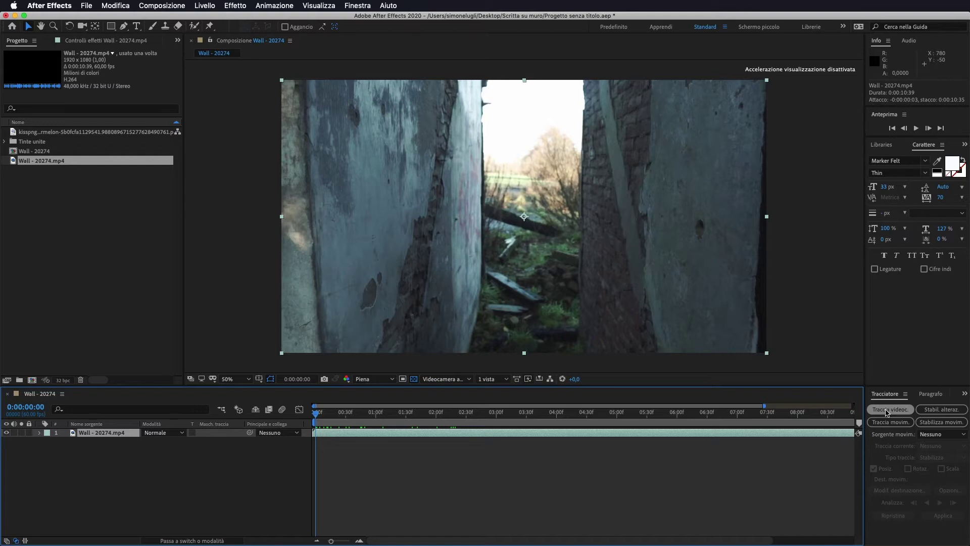
Run Track Camera on the alley footage with Detailed Analysis on, solving to 0.31 px error
{"action": "left_click", "coordinate": [887, 410]}
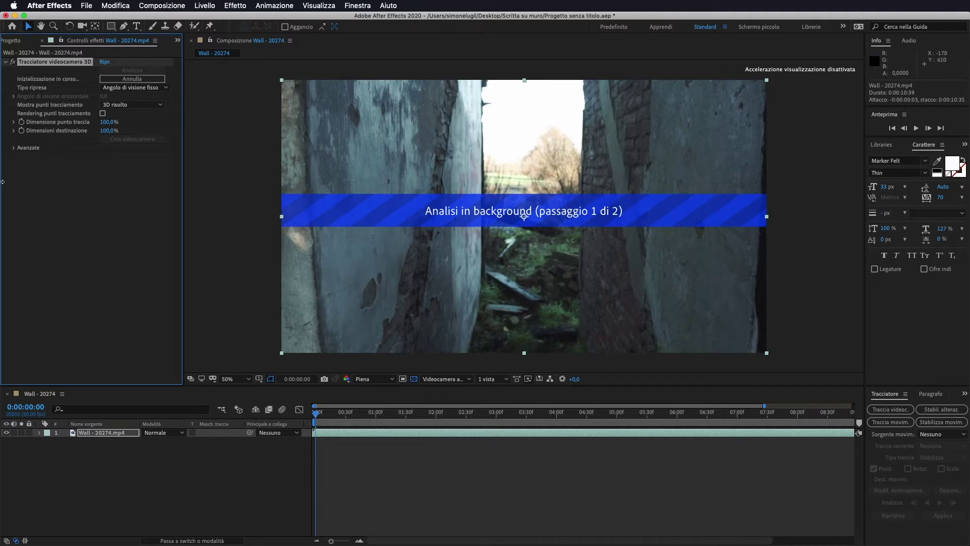
{"action": "left_click", "coordinate": [13, 150]}
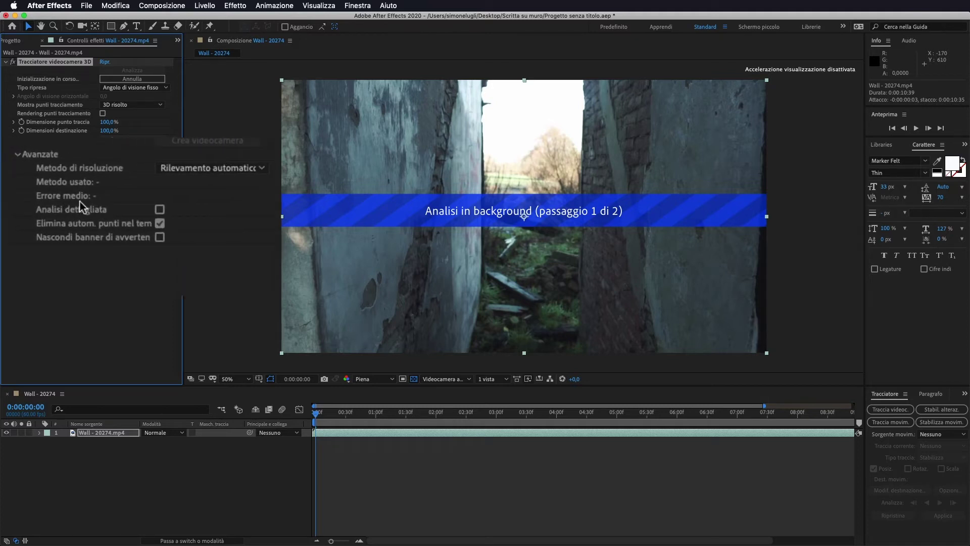
{"action": "left_click", "coordinate": [160, 211]}
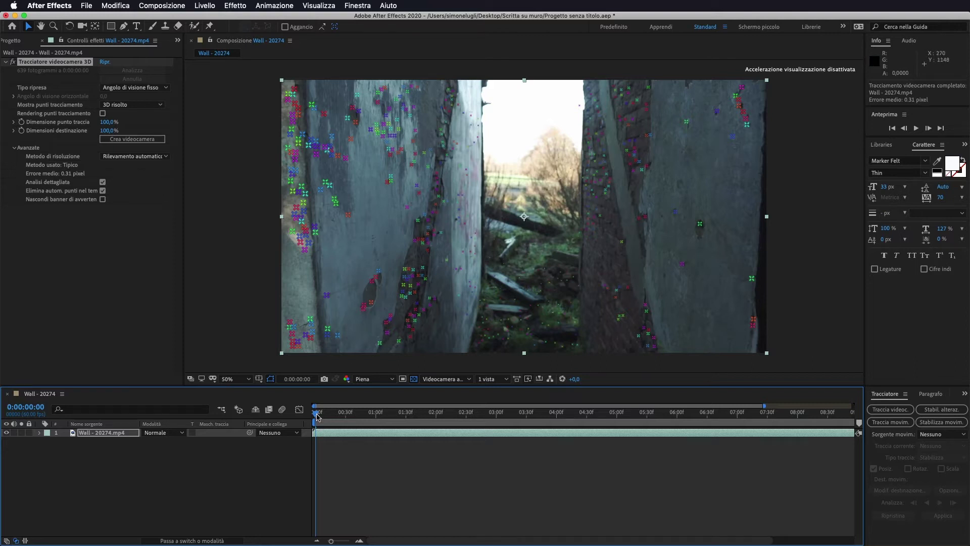
{"action": "mouse_move", "coordinate": [317, 417]}
{"action": "left_mouse_down"}
{"action": "mouse_move", "coordinate": [390, 421]}
{"action": "mouse_move", "coordinate": [313, 420]}
{"action": "left_mouse_up"}
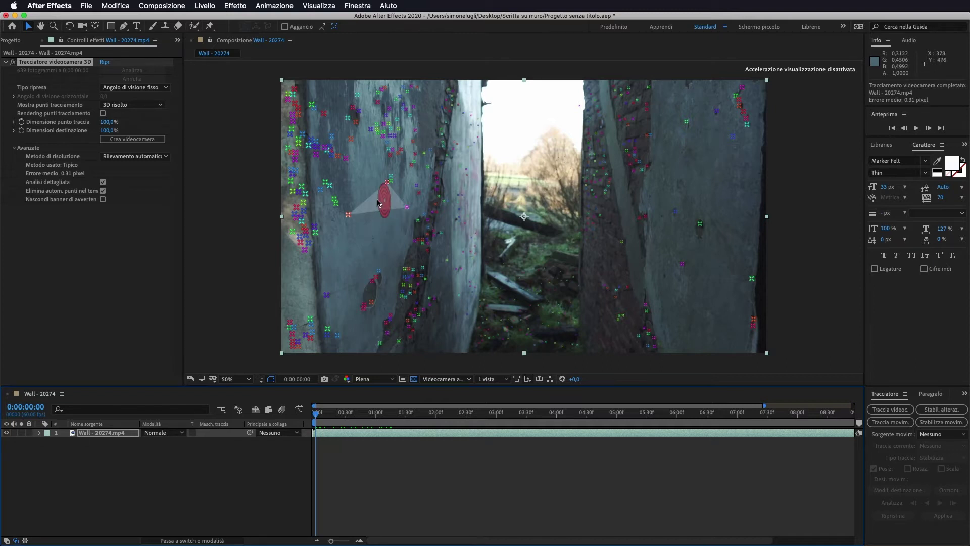
Select three track points on the left wall and create a solid and camera at that target
{"action": "left_click", "coordinate": [349, 217]}
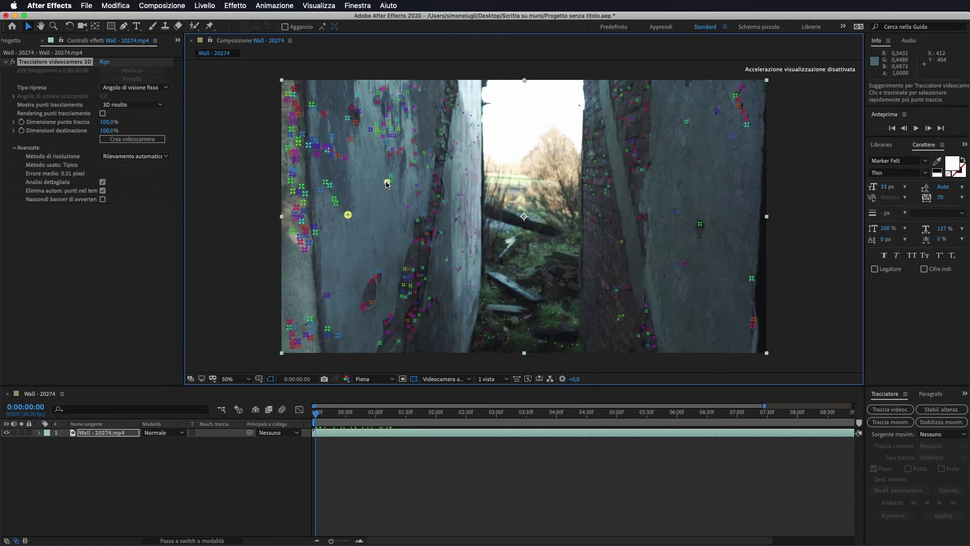
{"action": "left_click", "coordinate": [407, 208], "text": "shift"}
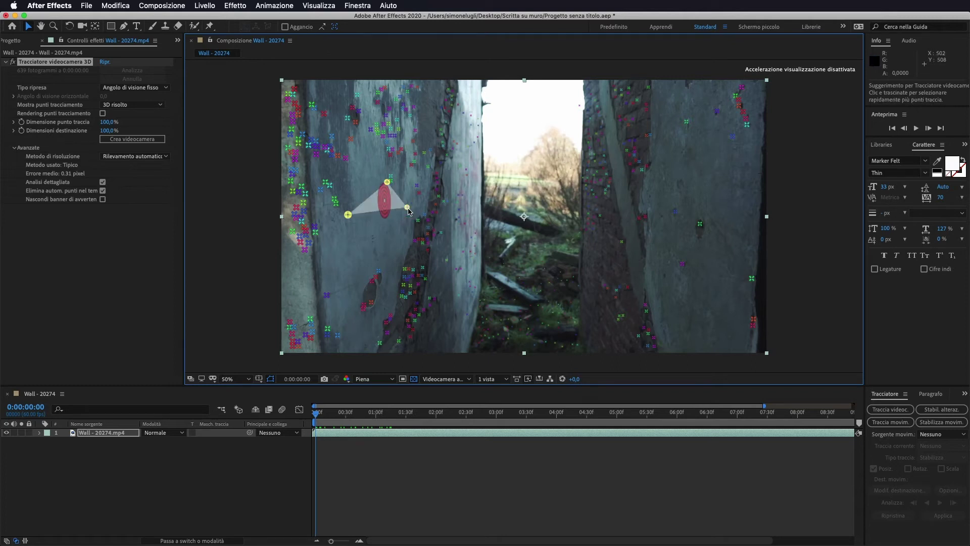
{"action": "left_click", "coordinate": [390, 256]}
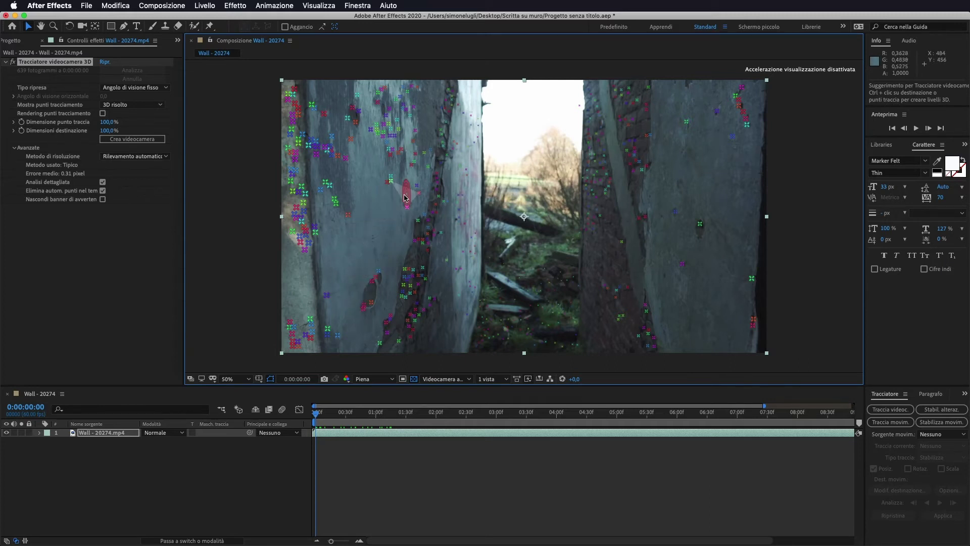
{"action": "left_click", "coordinate": [384, 203]}
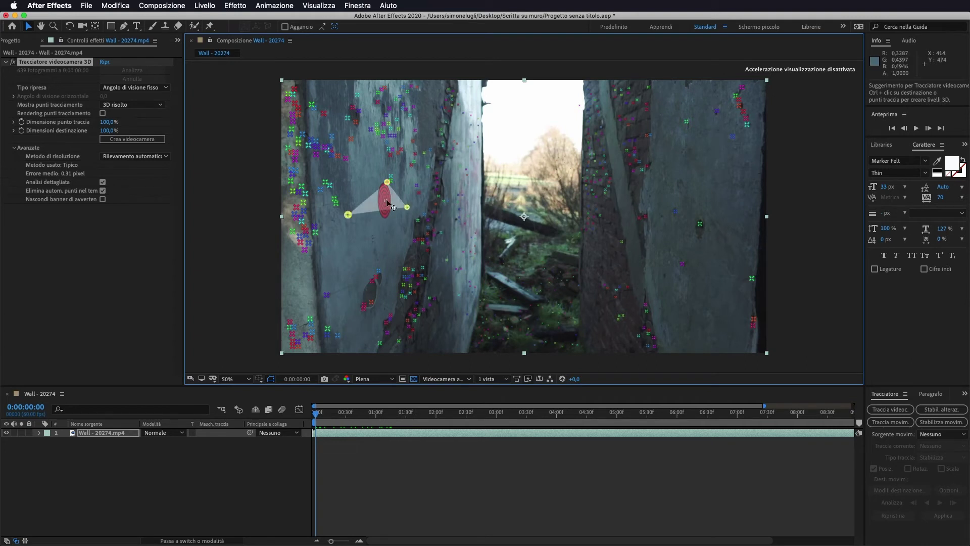
{"action": "right_click", "coordinate": [387, 202]}
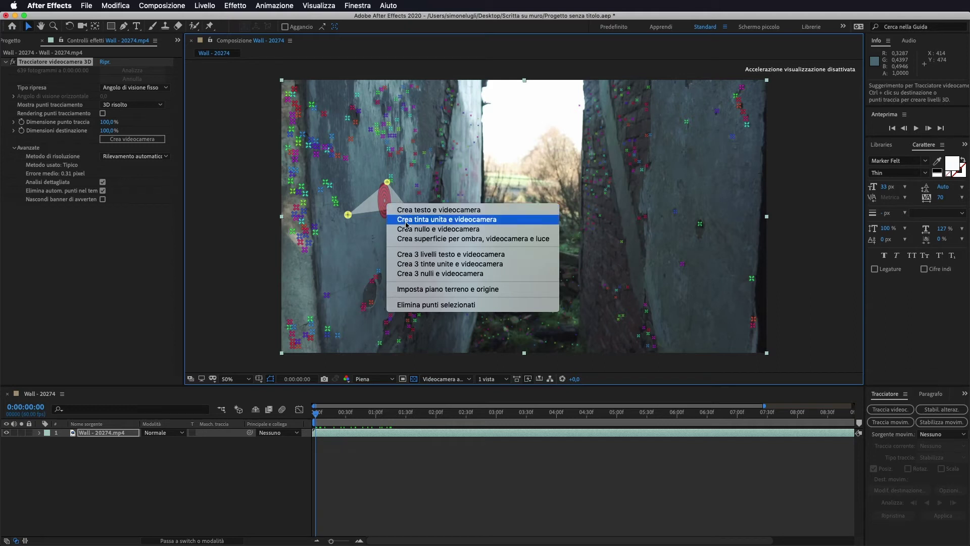
{"action": "left_click", "coordinate": [502, 221]}
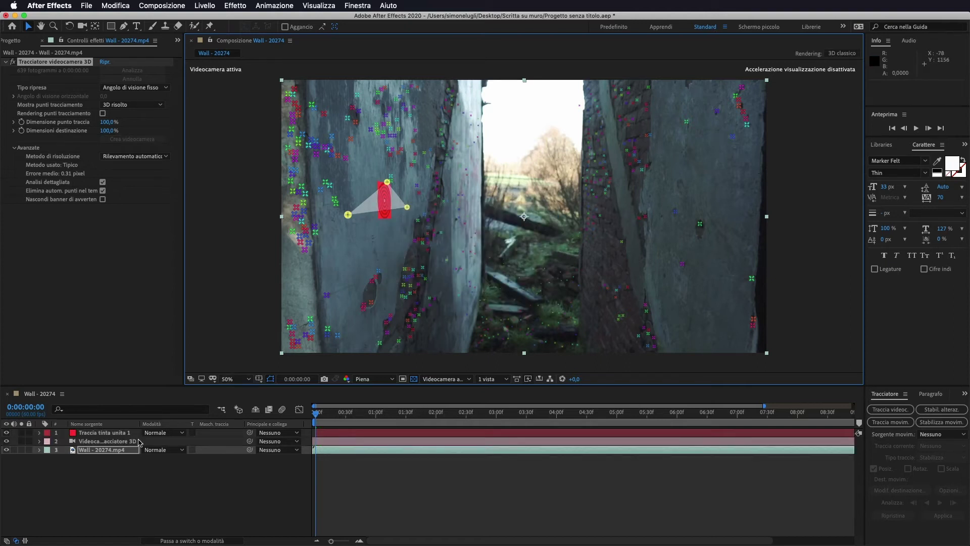
Select the Traccia tinta unita 1 layer and pick the graffiti PNG in the Project panel
{"action": "left_click", "coordinate": [119, 435]}
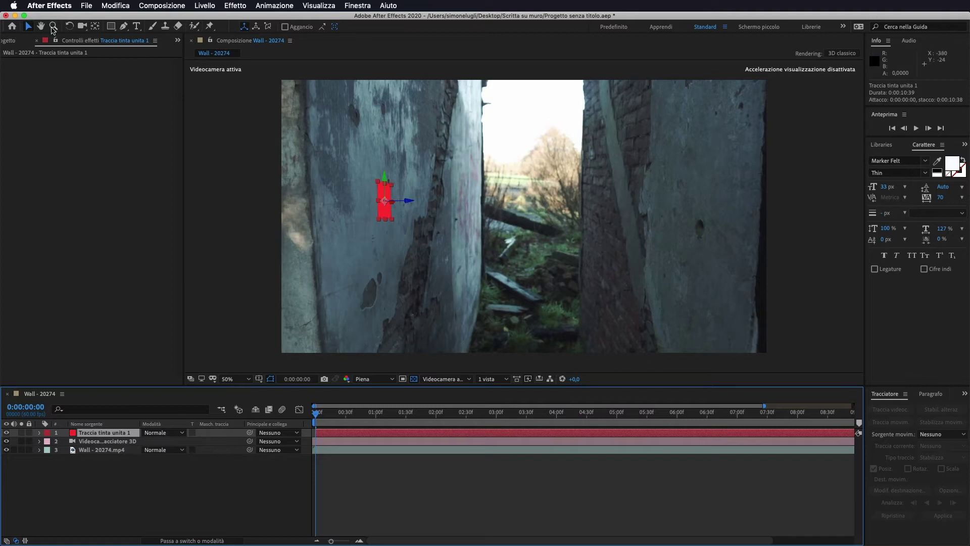
{"action": "left_click", "coordinate": [3, 43]}
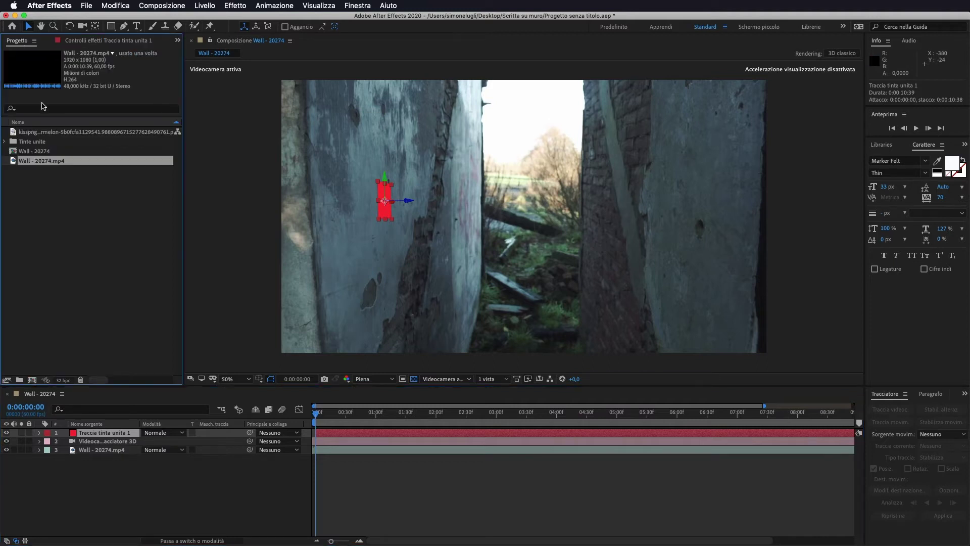
{"action": "left_click", "coordinate": [43, 133]}
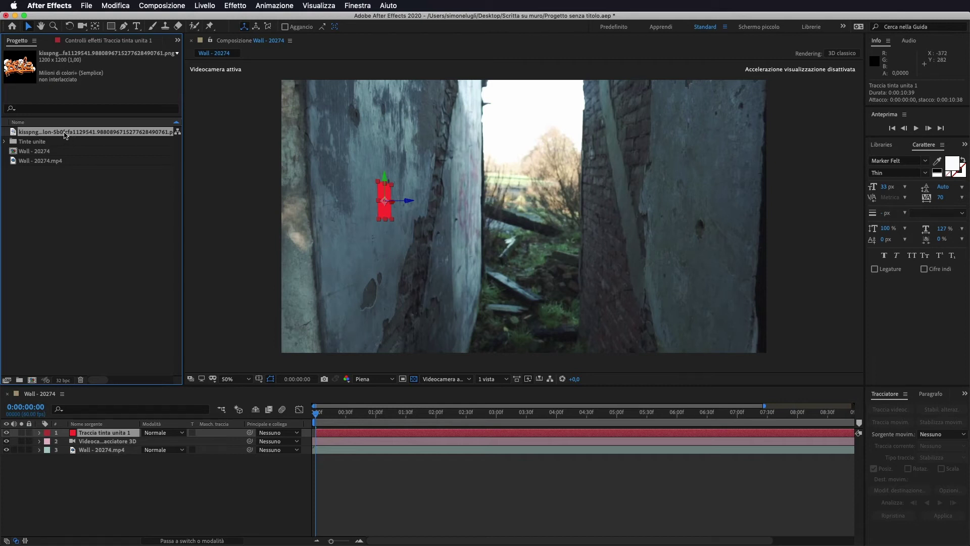
Swap the red solid for the graffiti PNG and scale it proportionally to about 426%
{"action": "left_click_drag", "start_coordinate": [63, 134], "coordinate": [385, 210]}
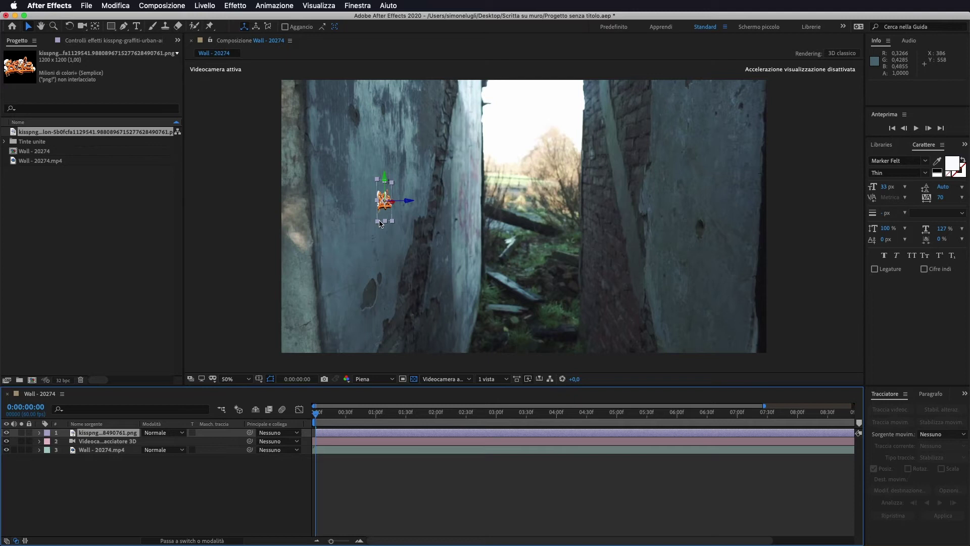
{"action": "left_click_drag", "start_coordinate": [378, 224], "coordinate": [338, 245]}
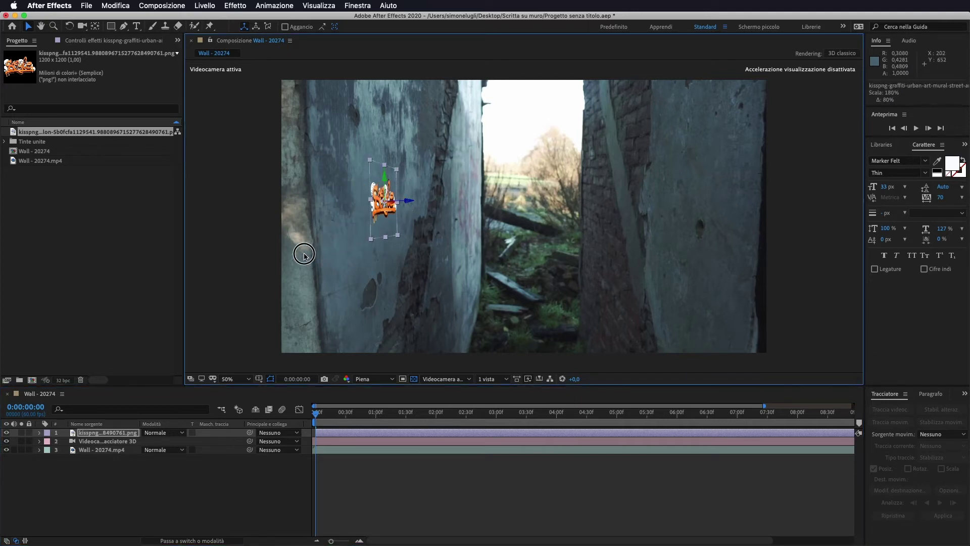
{"action": "key", "text": "super+z"}
{"action": "key", "text": "super+z"}
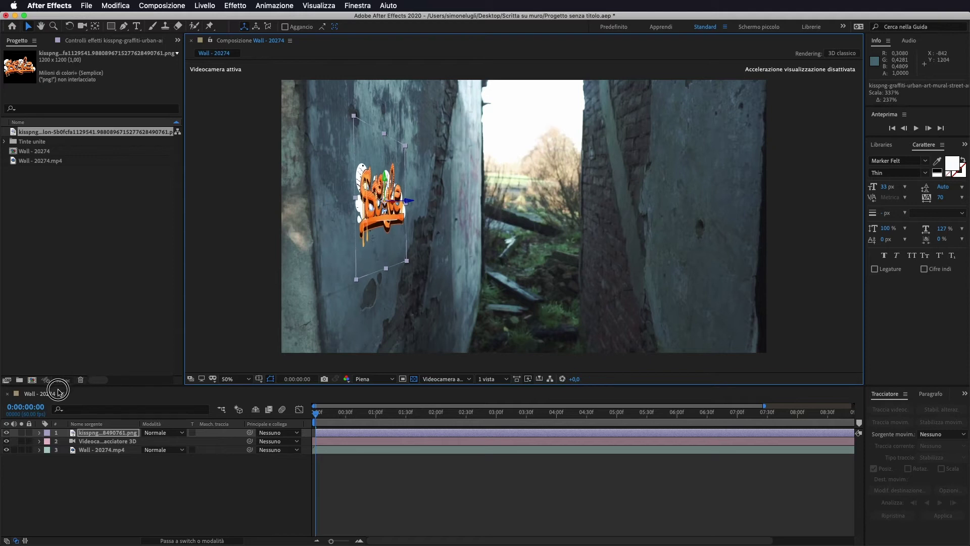
{"action": "key", "text": "super+z"}
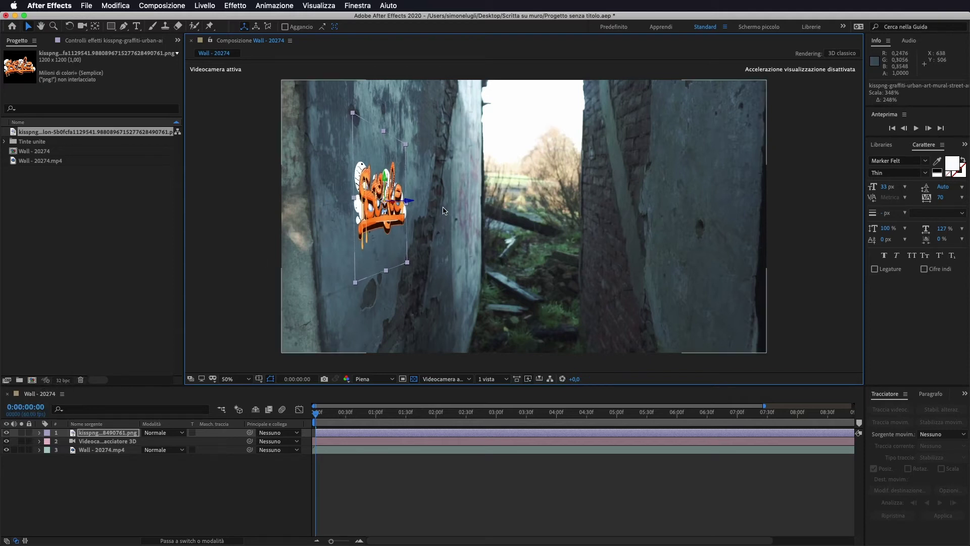
{"action": "left_click_drag", "start_coordinate": [355, 282], "coordinate": [286, 335]}
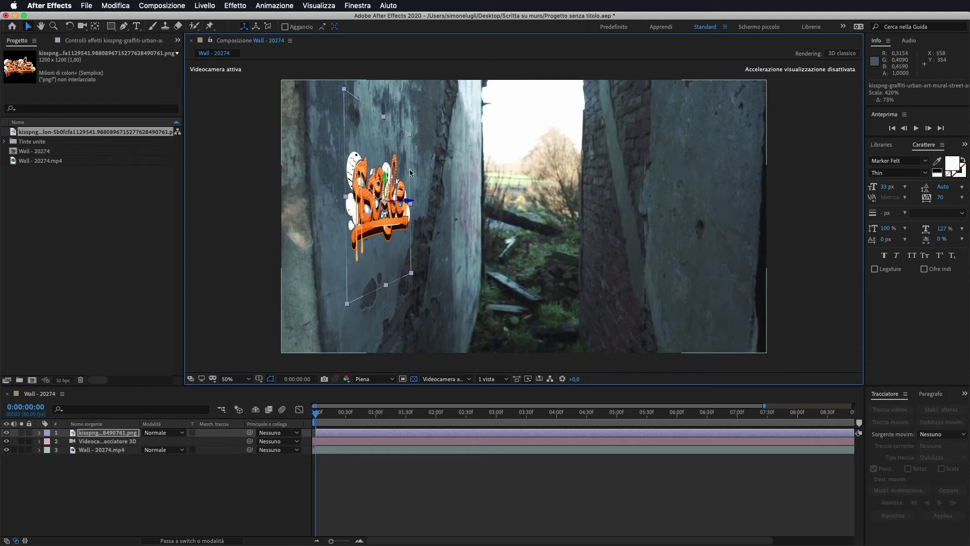
{"action": "left_click", "coordinate": [483, 172]}
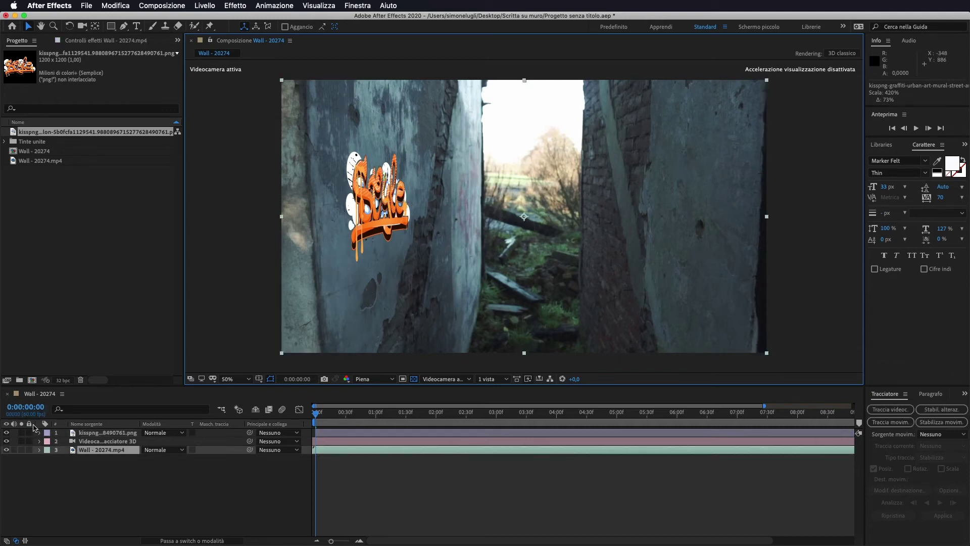
Fit the viewer, undo an accidental depth push, and drag the graffiti higher on the left wall
{"action": "left_click", "coordinate": [381, 168]}
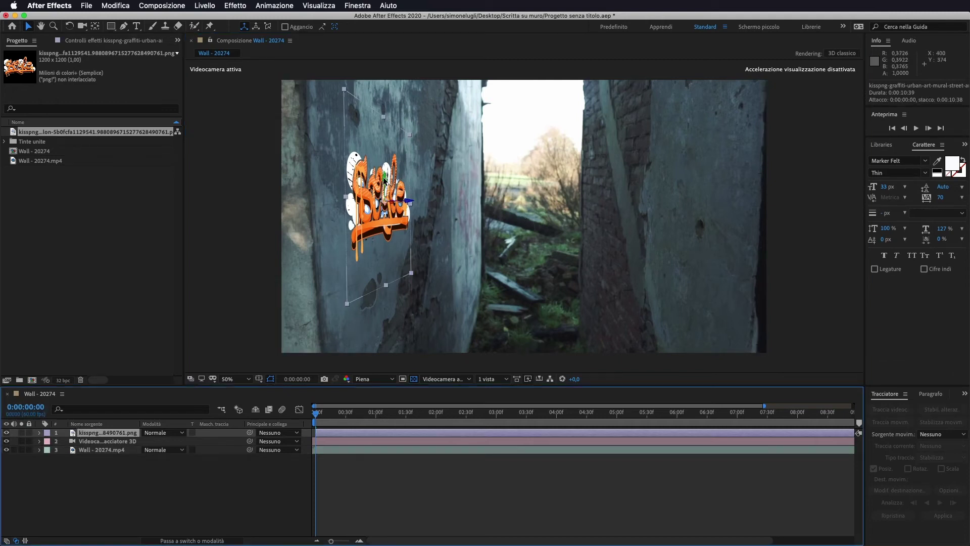
{"action": "key", "text": "period"}
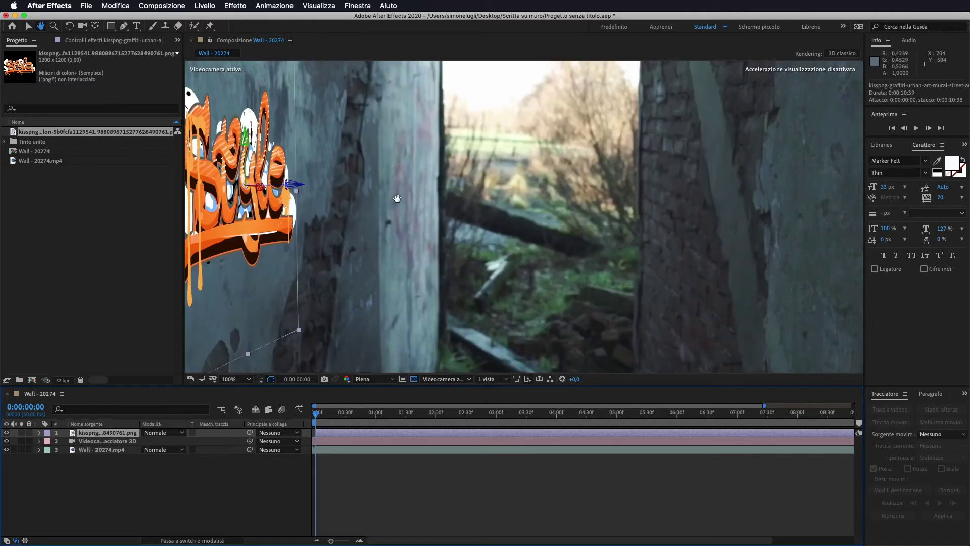
{"action": "left_click_drag", "start_coordinate": [379, 190], "coordinate": [645, 213]}
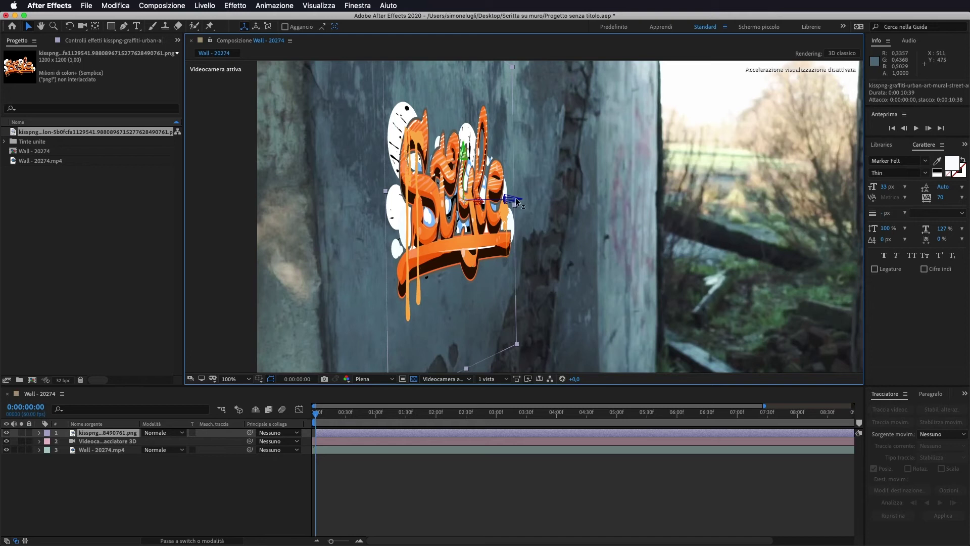
{"action": "scroll", "coordinate": [517, 202], "scroll_direction": "down", "scroll_amount": 2}
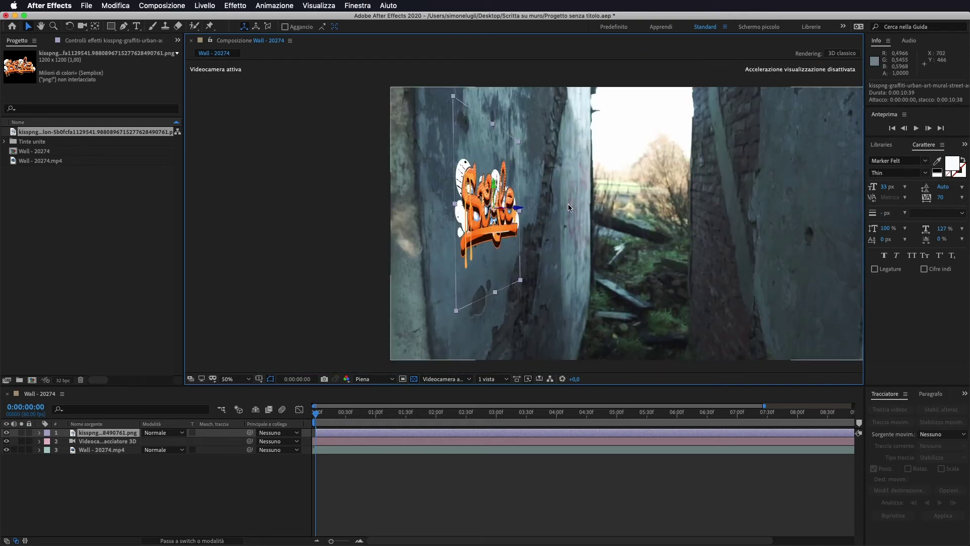
{"action": "left_click", "coordinate": [236, 379]}
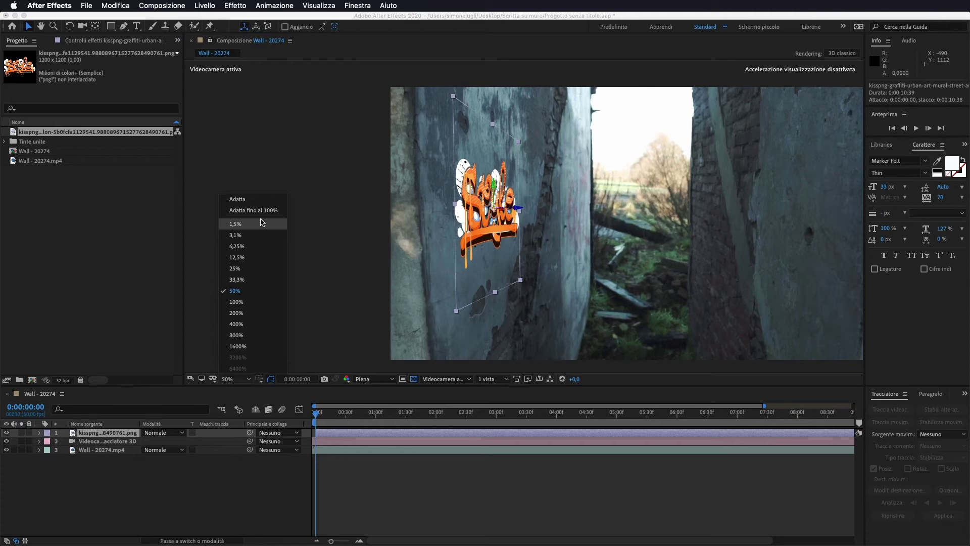
{"action": "left_click", "coordinate": [259, 211]}
{"action": "left_click_drag", "start_coordinate": [415, 199], "coordinate": [600, 267]}
{"action": "key", "text": "super+z"}
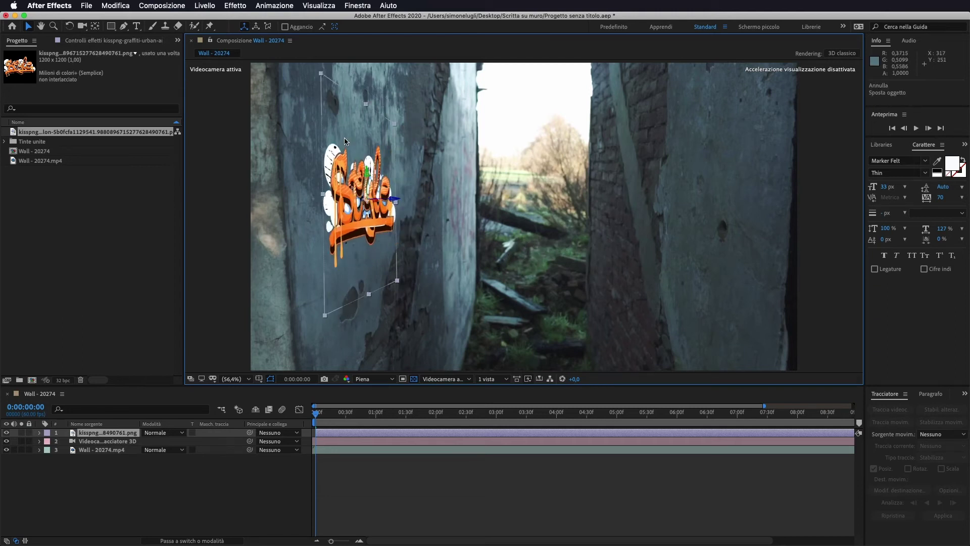
{"action": "left_click_drag", "start_coordinate": [368, 174], "coordinate": [328, 212]}
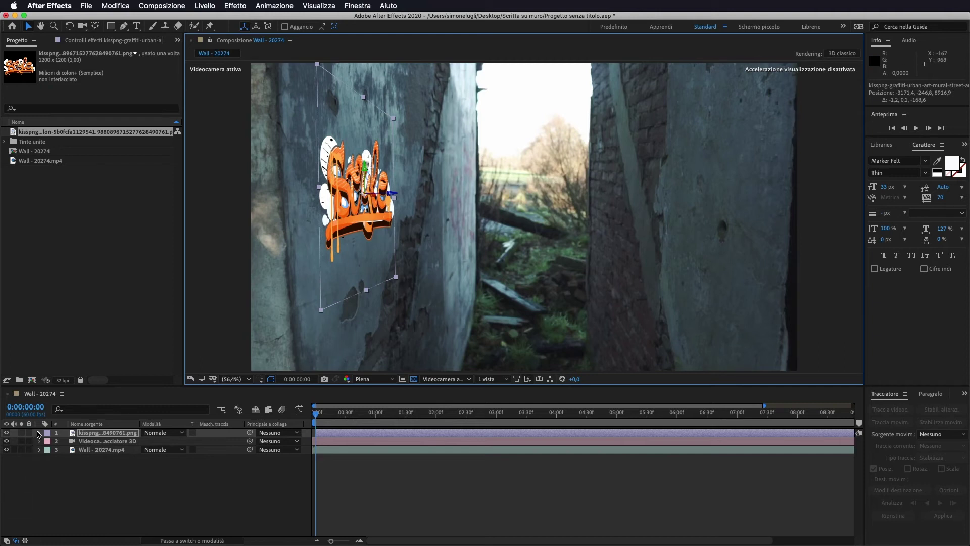
Set the graffiti layer's Opacity to 48%, leaving X, Y and Z rotation at 0°
{"action": "left_click", "coordinate": [39, 433]}
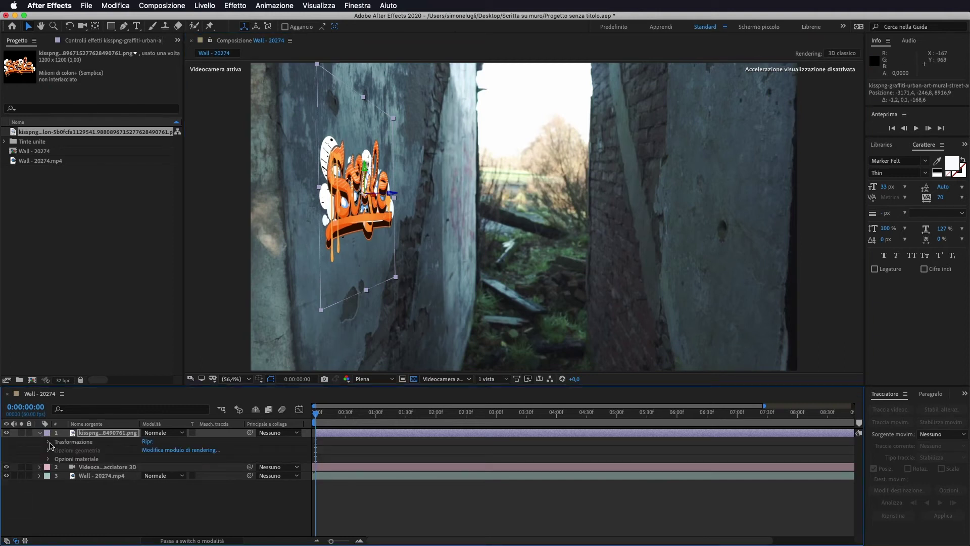
{"action": "left_click", "coordinate": [49, 443]}
{"action": "scroll", "coordinate": [190, 495], "scroll_direction": "down", "scroll_amount": 1}
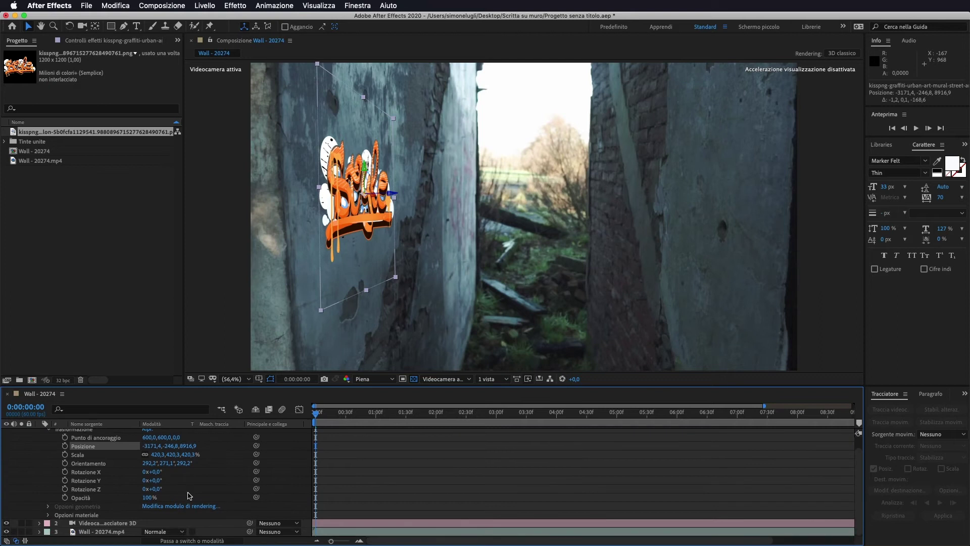
{"action": "left_click_drag", "start_coordinate": [147, 498], "coordinate": [119, 500]}
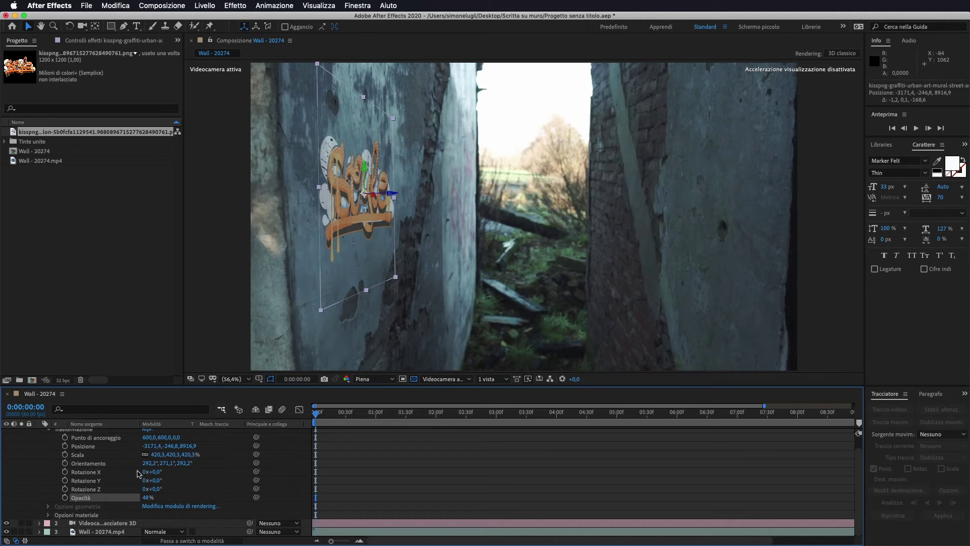
{"action": "mouse_move", "coordinate": [152, 488]}
{"action": "left_mouse_down"}
{"action": "mouse_move", "coordinate": [147, 481]}
{"action": "mouse_move", "coordinate": [162, 481]}
{"action": "mouse_move", "coordinate": [149, 484]}
{"action": "left_mouse_up"}
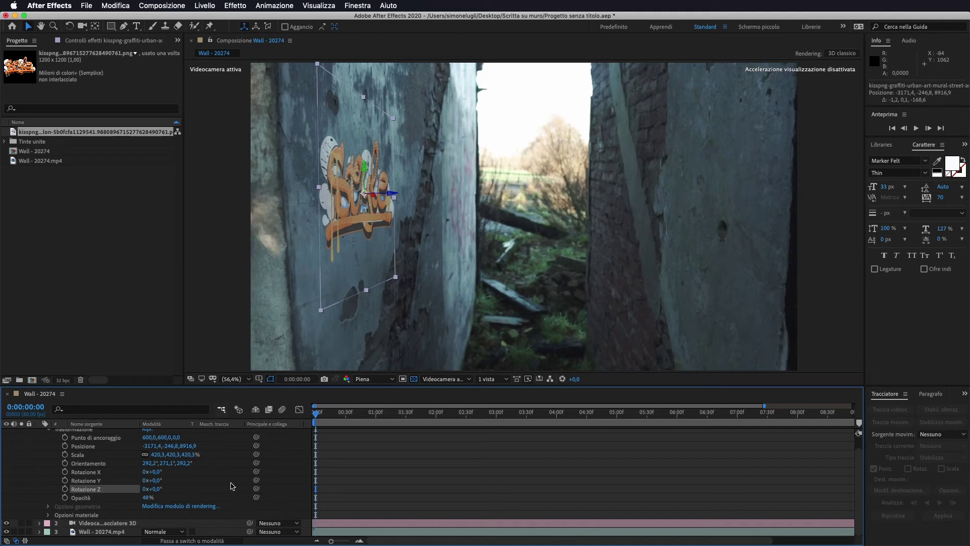
{"action": "left_click_drag", "start_coordinate": [157, 482], "coordinate": [156, 471]}
{"action": "scroll", "coordinate": [71, 468], "scroll_direction": "up", "scroll_amount": 1}
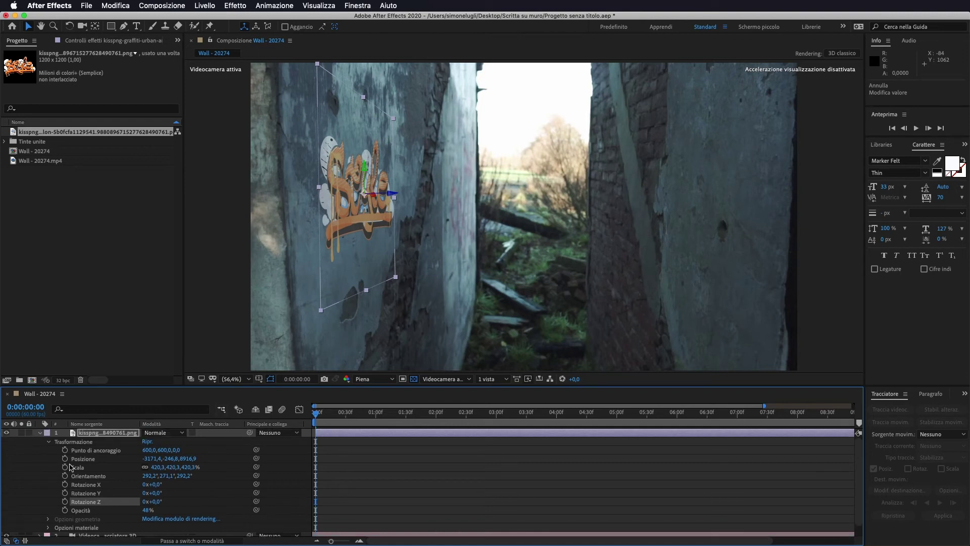
Preview Wall - 20274 to confirm the graffiti stays on the wall, then return to frame 0
{"action": "left_click", "coordinate": [40, 433]}
{"action": "key", "text": "space"}
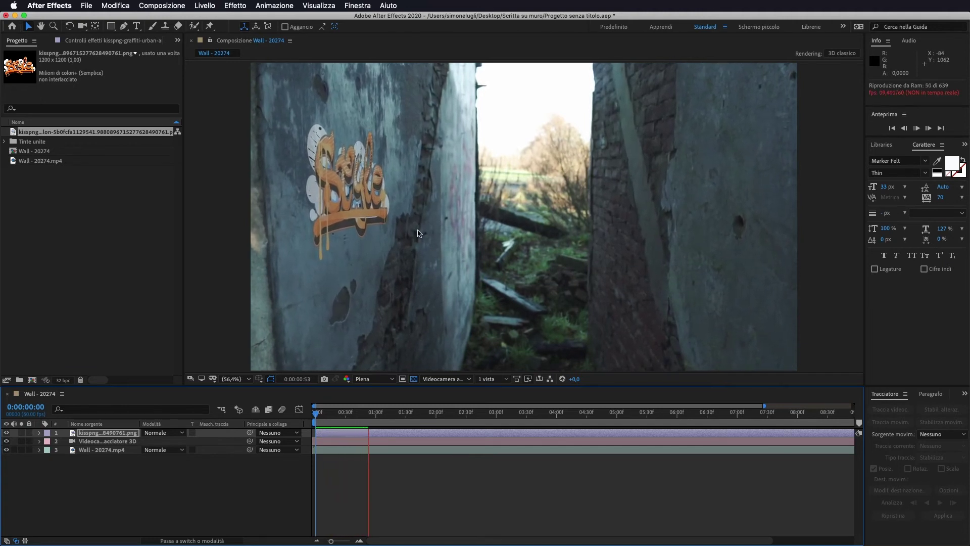
{"action": "key", "text": "space"}
{"action": "left_click_drag", "start_coordinate": [375, 416], "coordinate": [281, 416]}
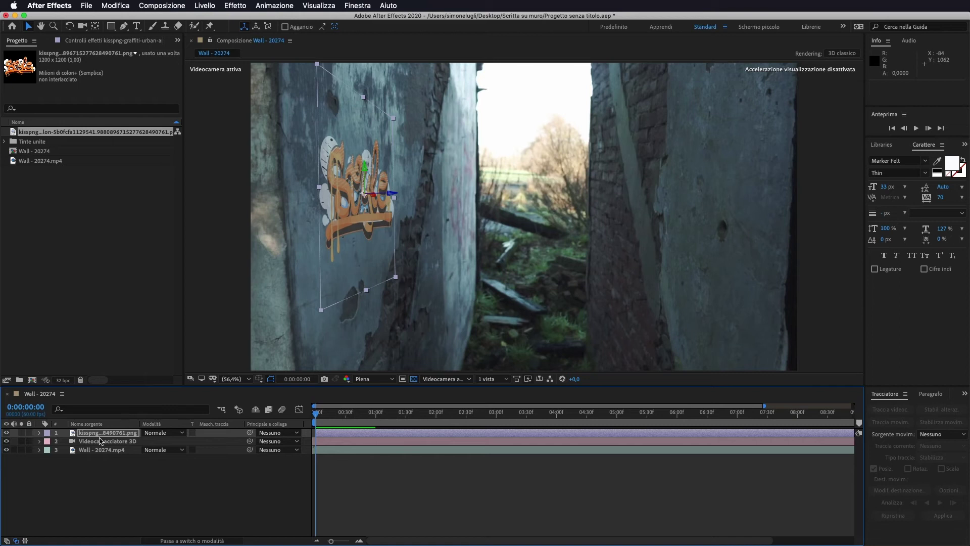
Show the 3D Camera Tracker points and pick three on the right wall as a target
{"action": "left_click", "coordinate": [99, 449]}
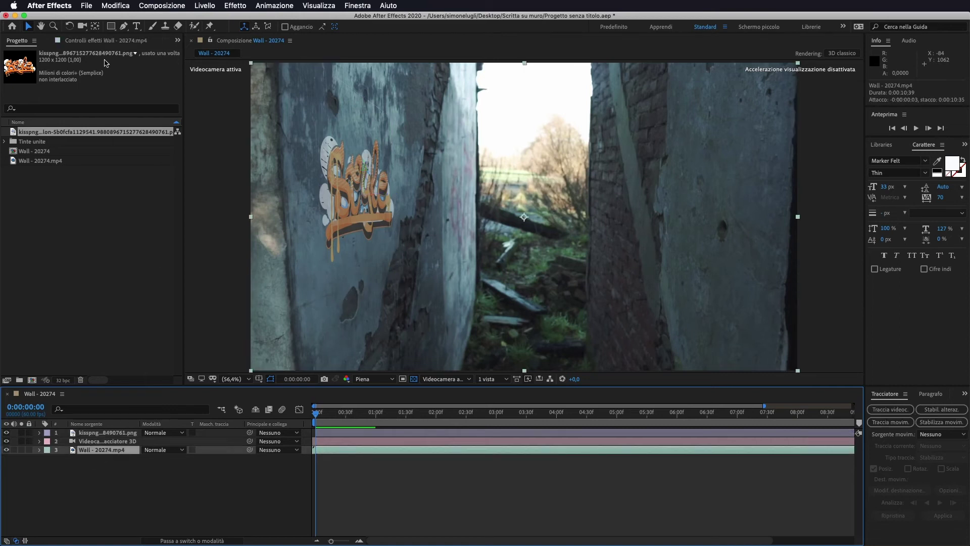
{"action": "left_click", "coordinate": [99, 41]}
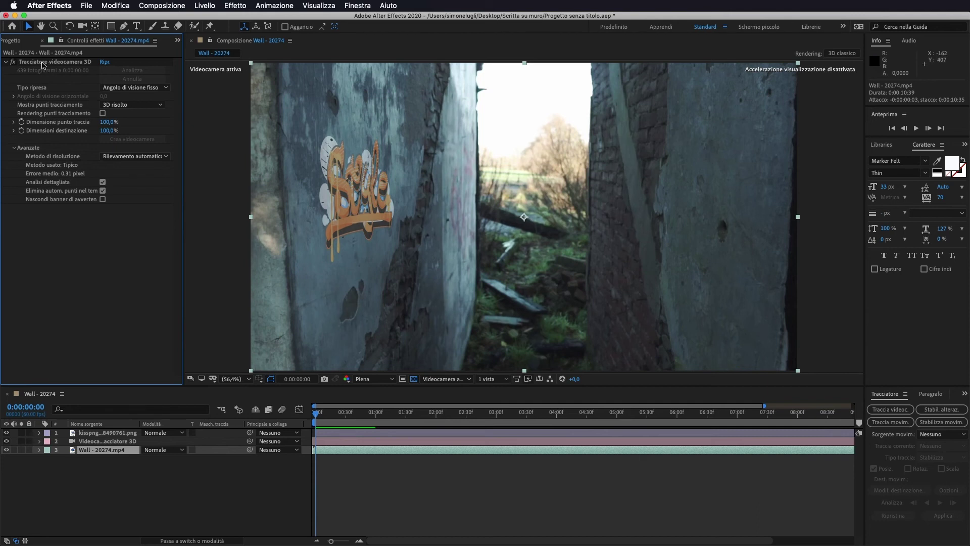
{"action": "left_click", "coordinate": [43, 63]}
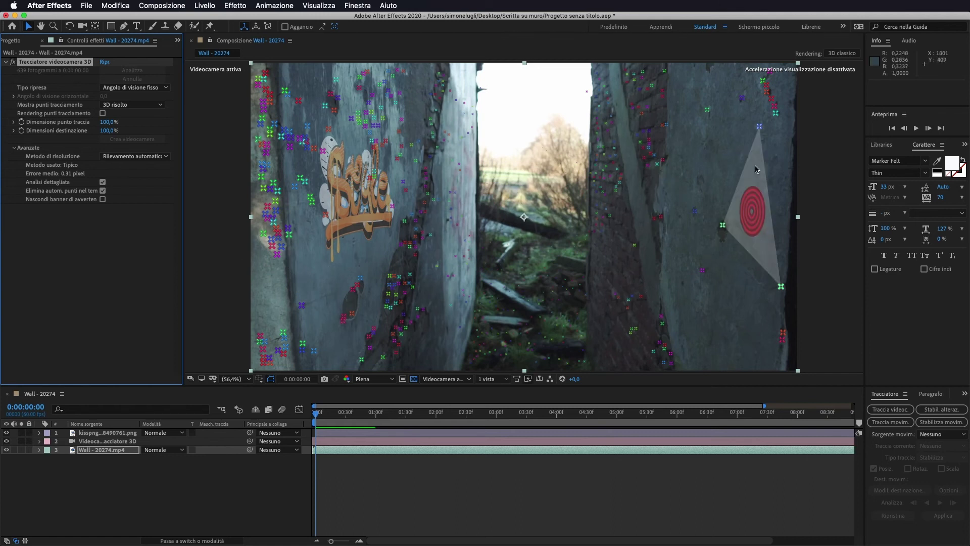
{"action": "left_click", "coordinate": [678, 251]}
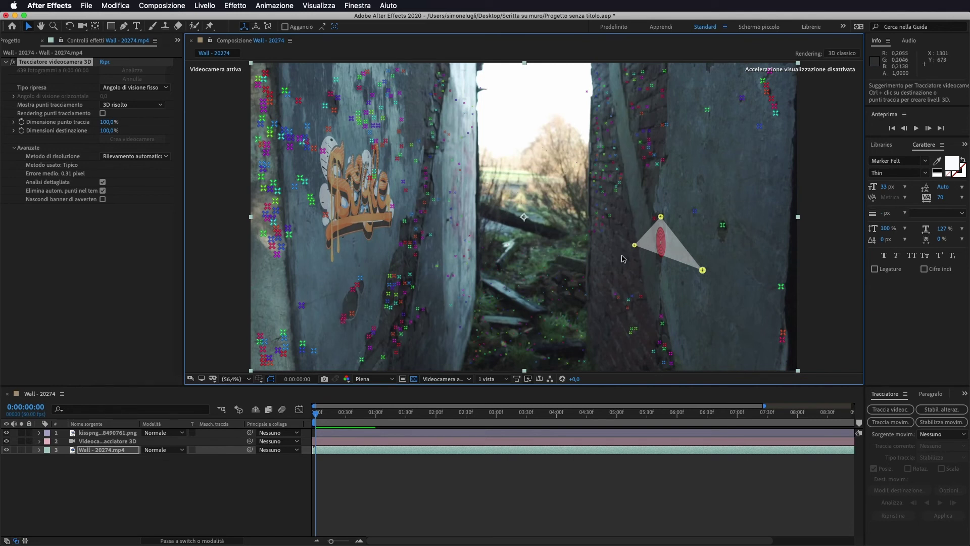
{"action": "right_click", "coordinate": [678, 255]}
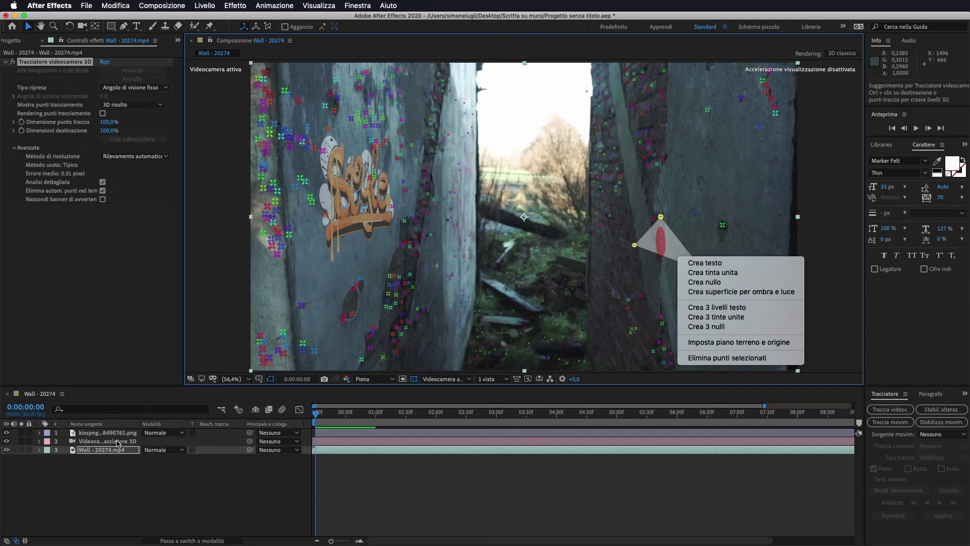
Create a tracked text layer on the right wall and replace the Testo placeholder with 'Studio72'
{"action": "left_click", "coordinate": [703, 263]}
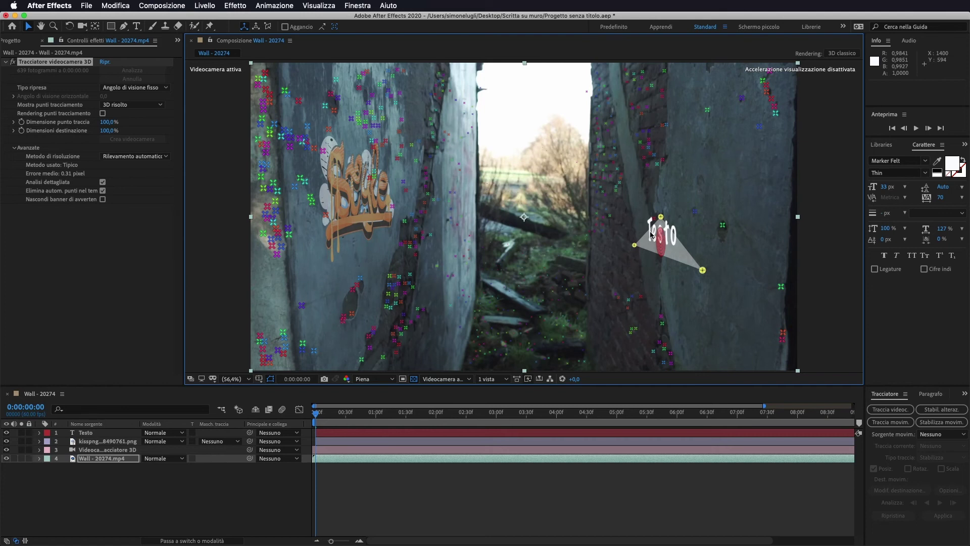
{"action": "left_click", "coordinate": [137, 27]}
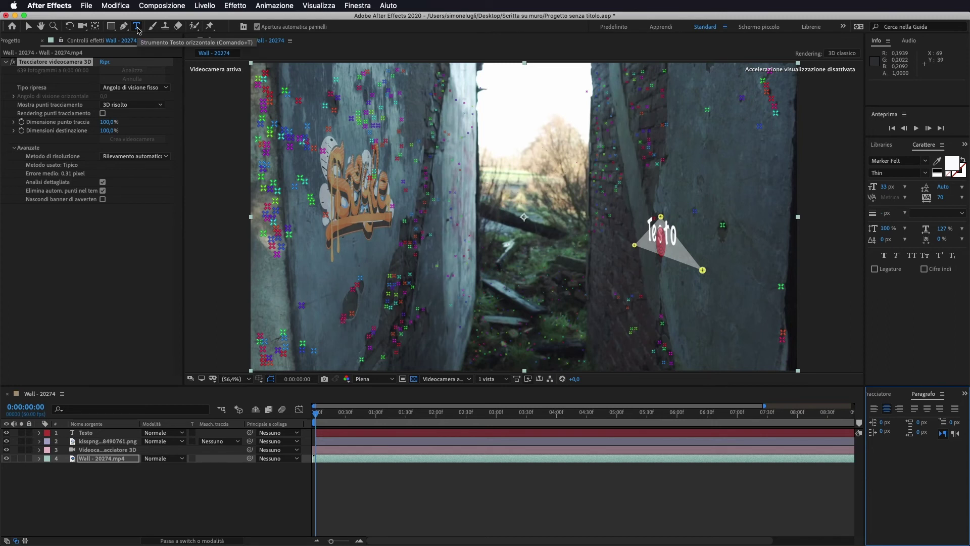
{"action": "left_click", "coordinate": [672, 235]}
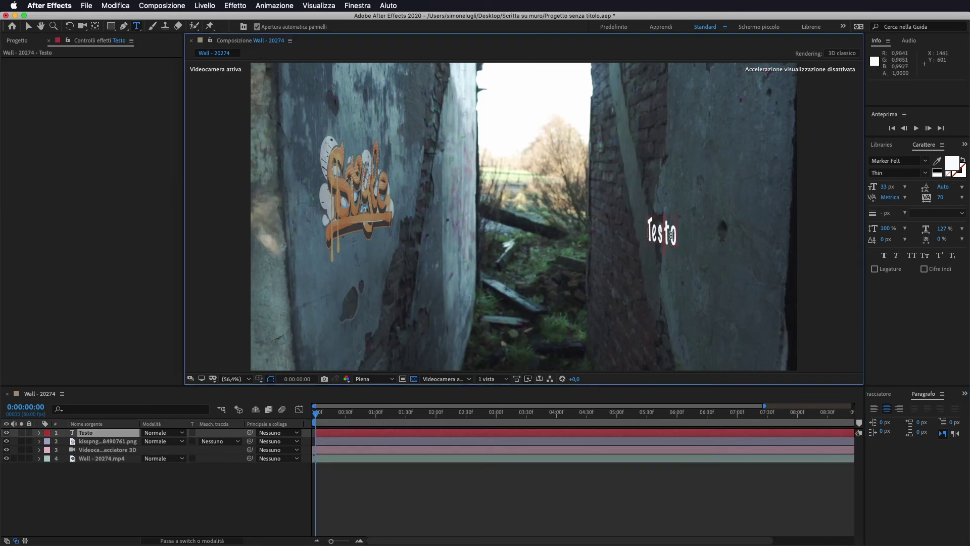
{"action": "double_click", "coordinate": [671, 235]}
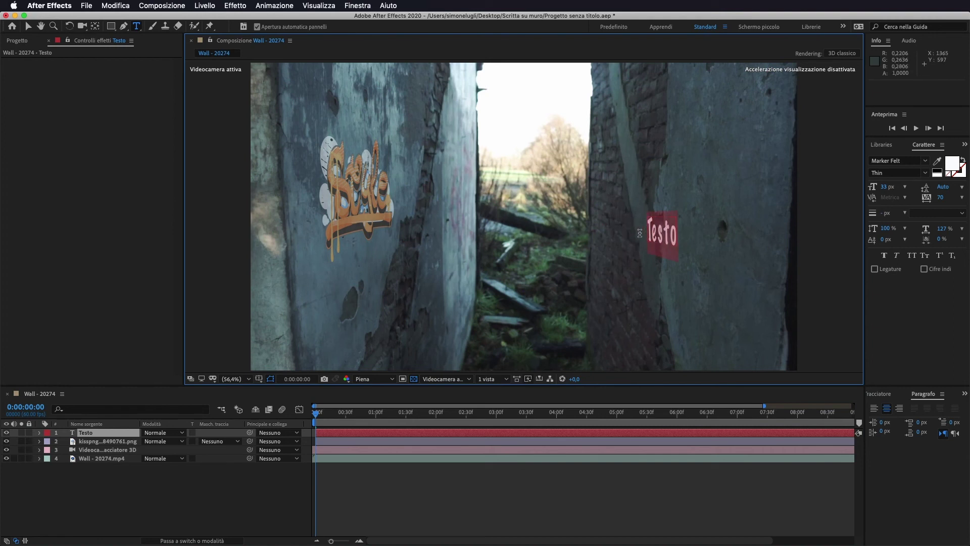
{"action": "type", "text": "Studio72"}
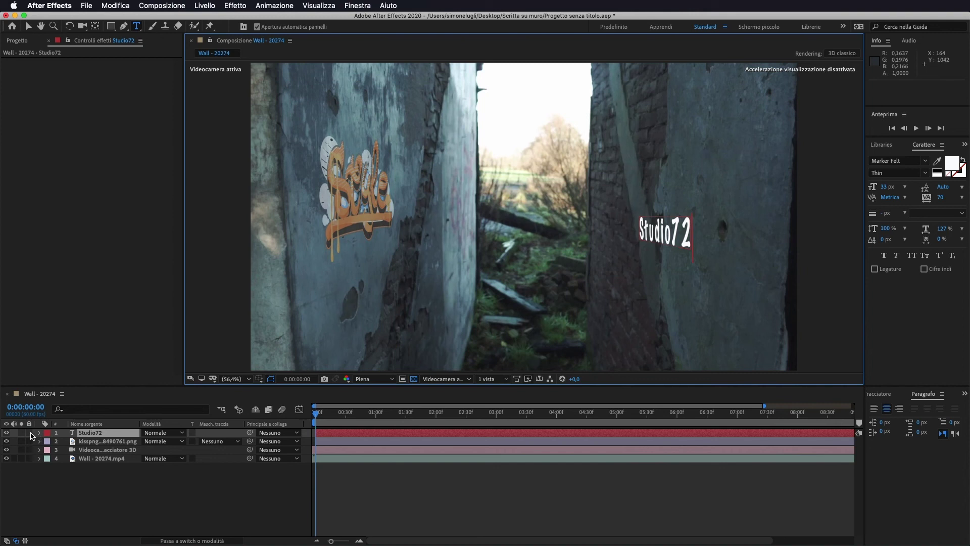
In Studio72's Transform, set Scale to 4432,7%, Rotation Z to 2° and Opacity to 28%, then play a preview
{"action": "left_click", "coordinate": [39, 433]}
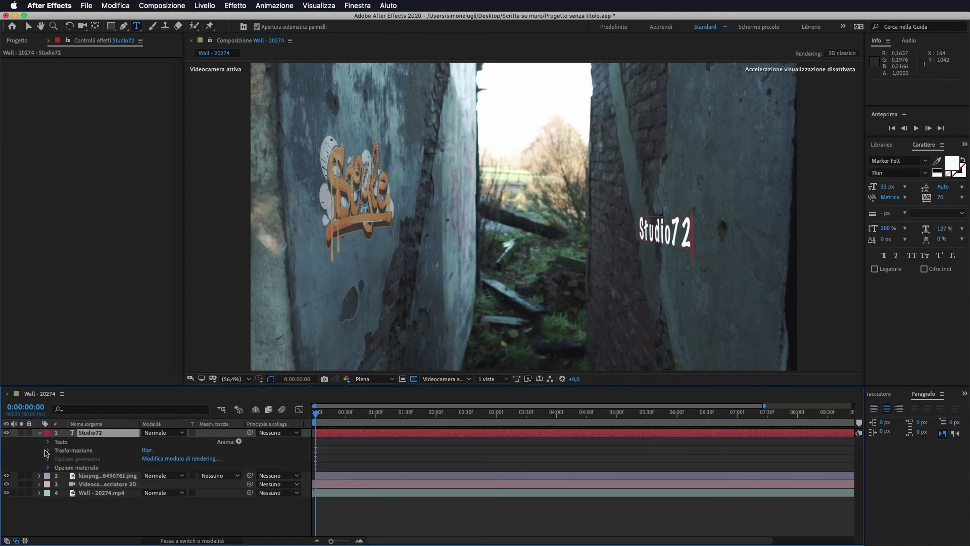
{"action": "left_click", "coordinate": [47, 450]}
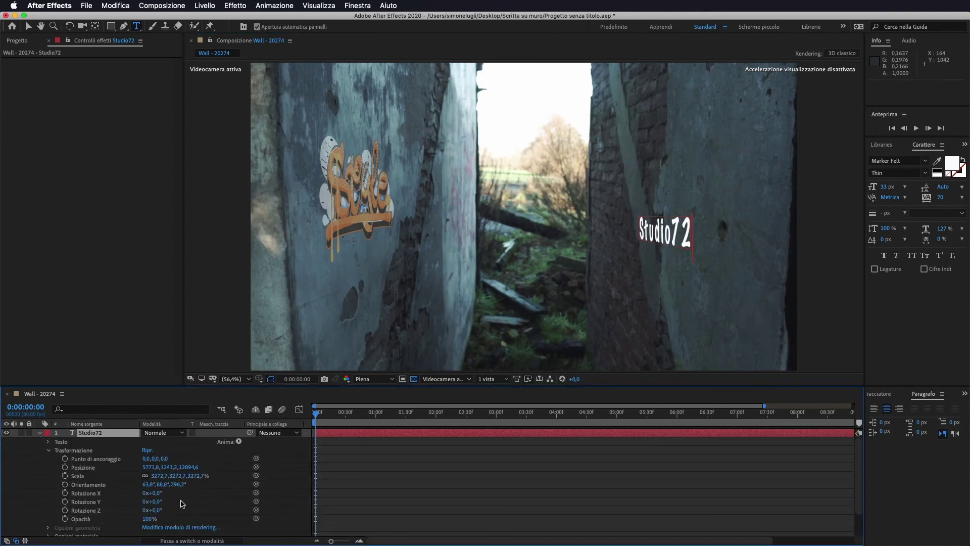
{"action": "left_click_drag", "start_coordinate": [193, 478], "coordinate": [785, 482]}
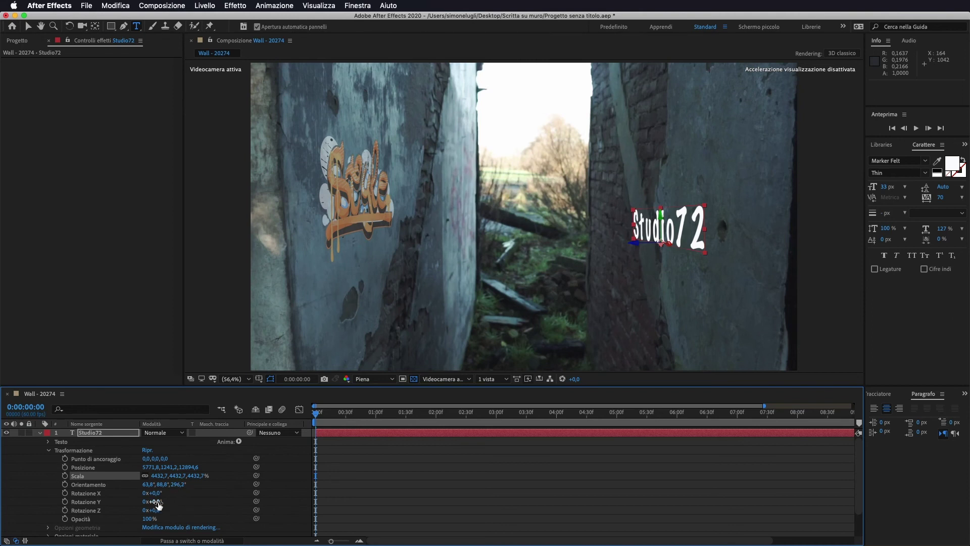
{"action": "left_click_drag", "start_coordinate": [160, 511], "coordinate": [159, 511]}
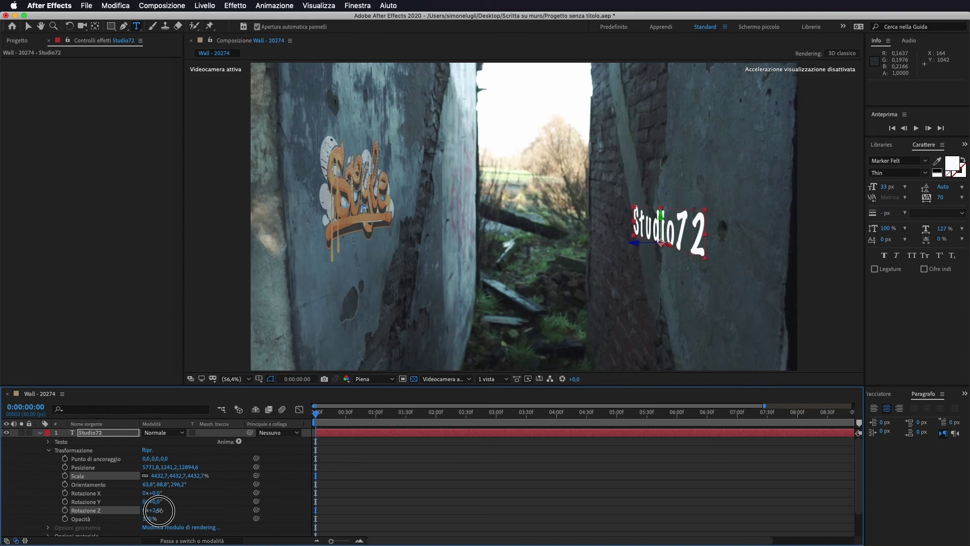
{"action": "left_click_drag", "start_coordinate": [158, 510], "coordinate": [111, 521]}
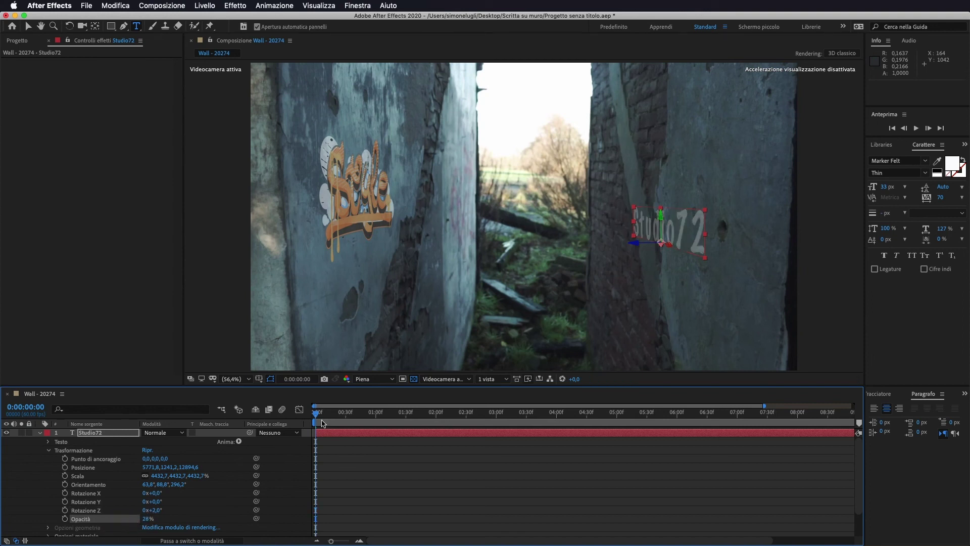
{"action": "key", "text": "space"}
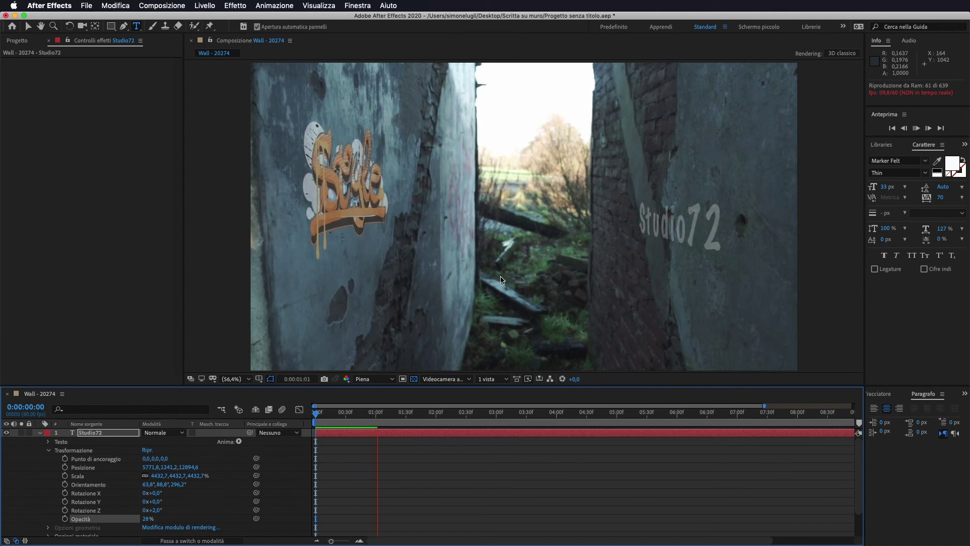
Stop playback, drag the playhead back toward the start and fold up Studio72's properties
{"action": "key", "text": "space"}
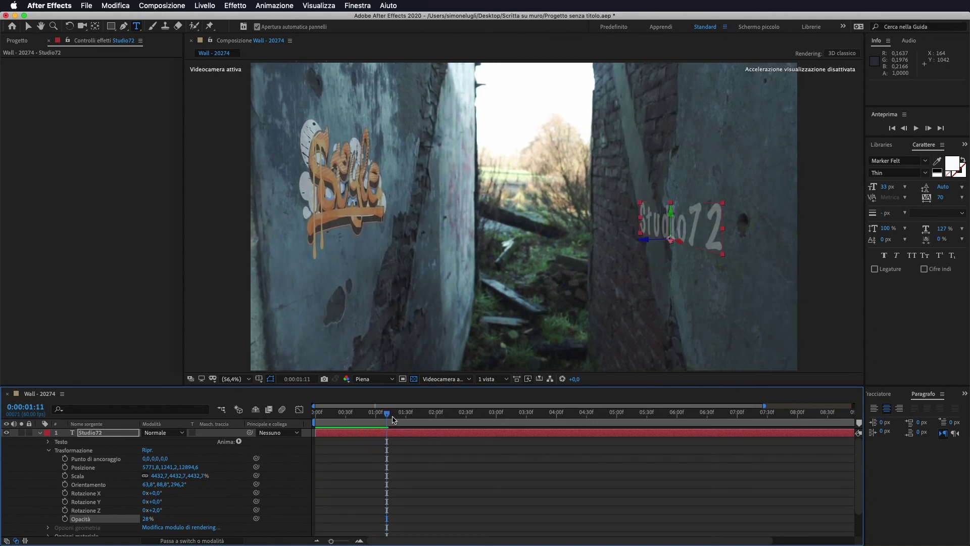
{"action": "left_click_drag", "start_coordinate": [393, 418], "coordinate": [281, 414]}
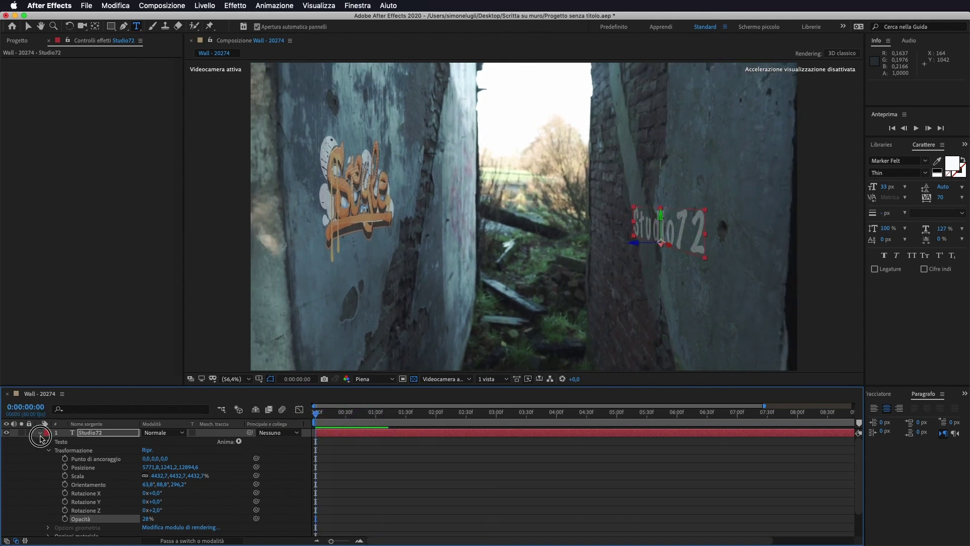
{"action": "left_click", "coordinate": [41, 434]}
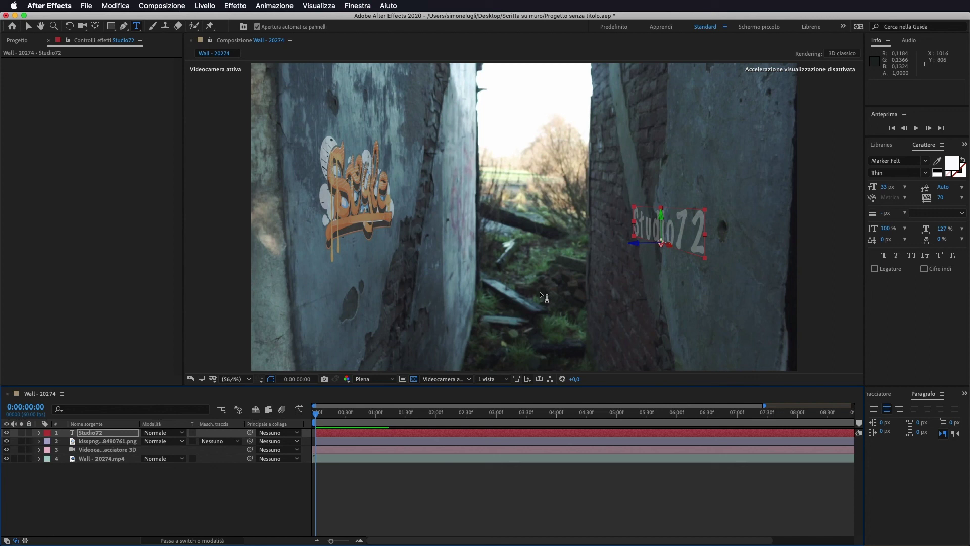